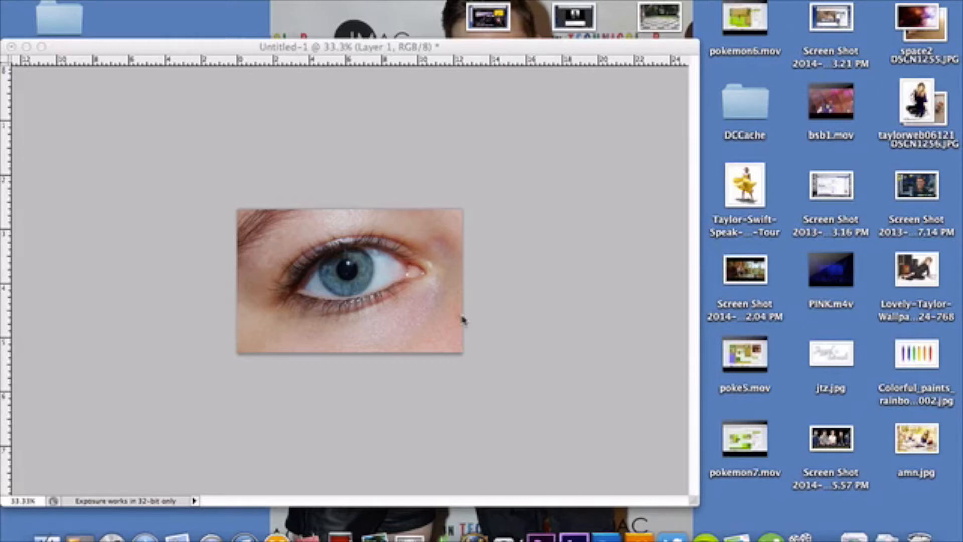
- Trace the outer edge of the iris on Layer 1 with the Pen tool as a closed path
key("Tab")
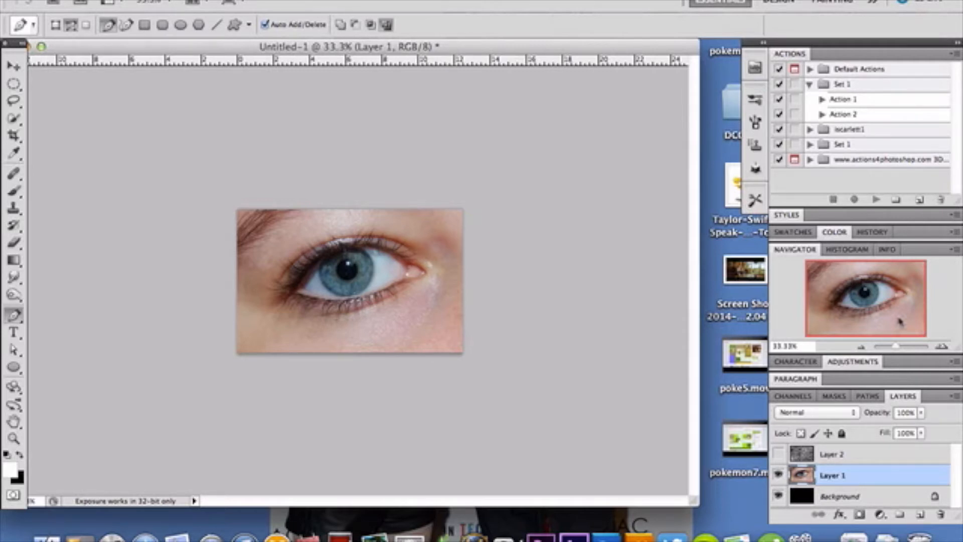
left_click(942, 347)
left_click(941, 347)
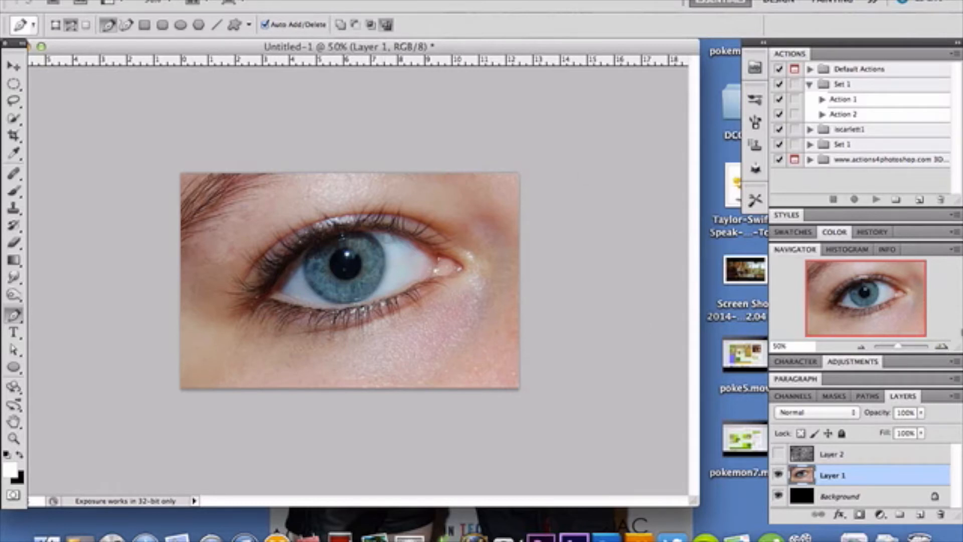
left_click(943, 348)
left_click(943, 347)
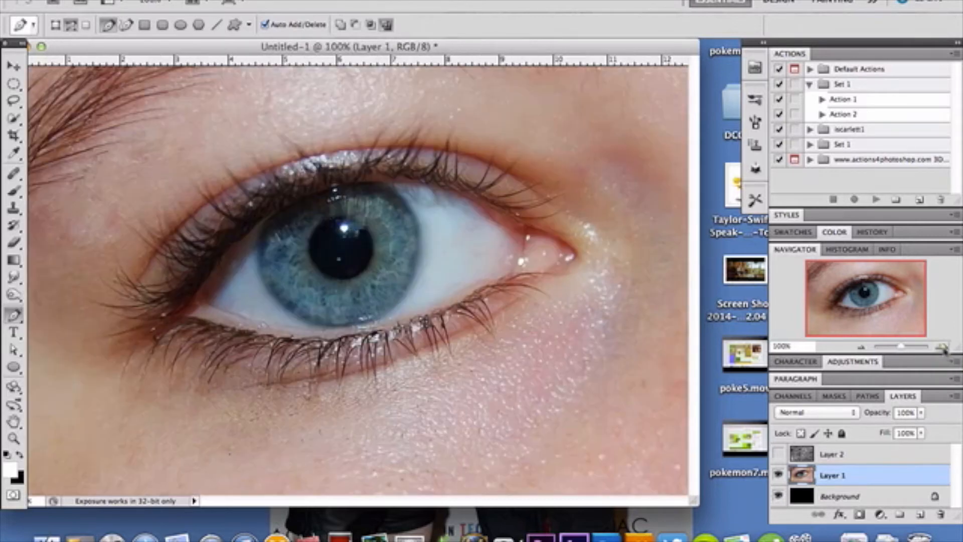
left_click(943, 347)
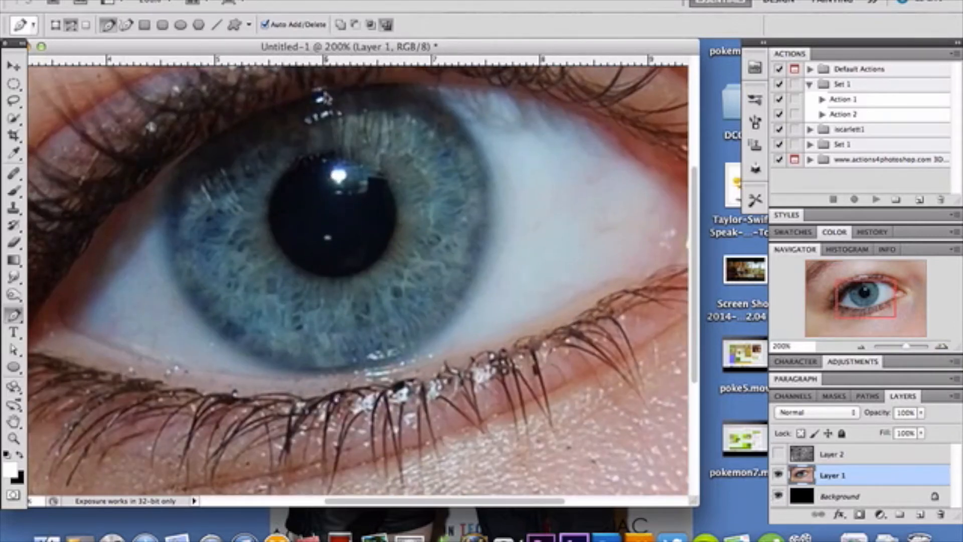
left_click(331, 93)
left_click(375, 85)
left_click(411, 85)
left_click(433, 95)
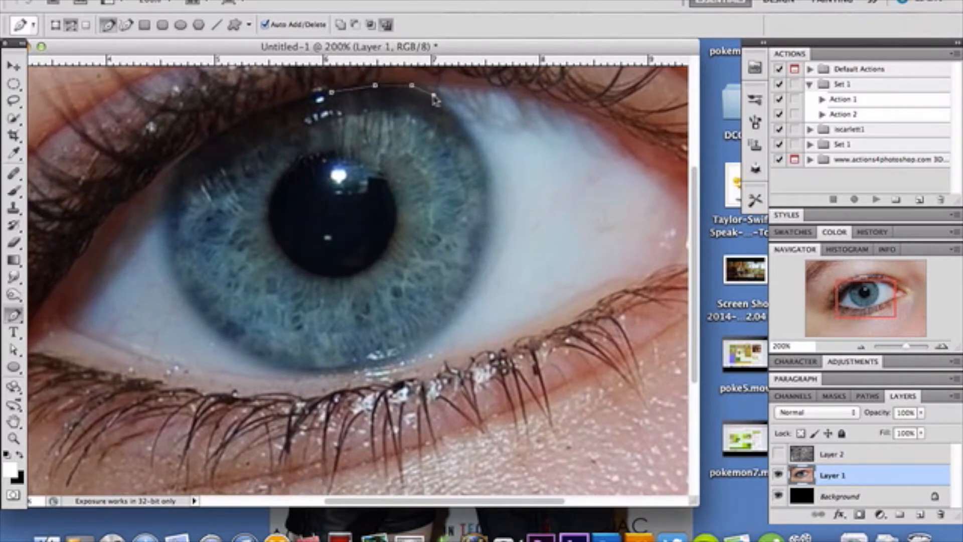
left_click(464, 121)
left_click(486, 170)
left_click(488, 235)
left_click(456, 304)
left_click(431, 337)
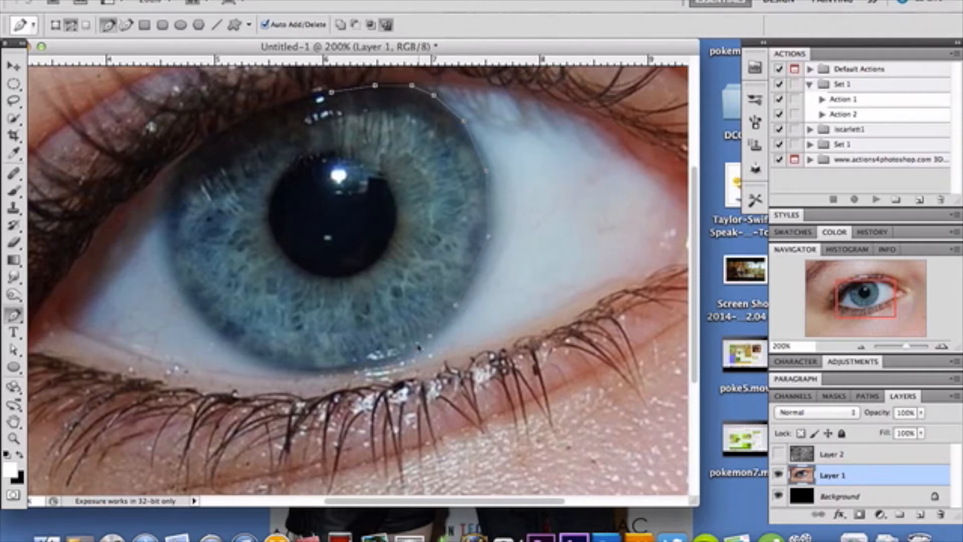
left_click(335, 366)
left_click(280, 367)
left_click(229, 342)
left_click(198, 316)
left_click(170, 275)
left_click(162, 242)
left_click(165, 199)
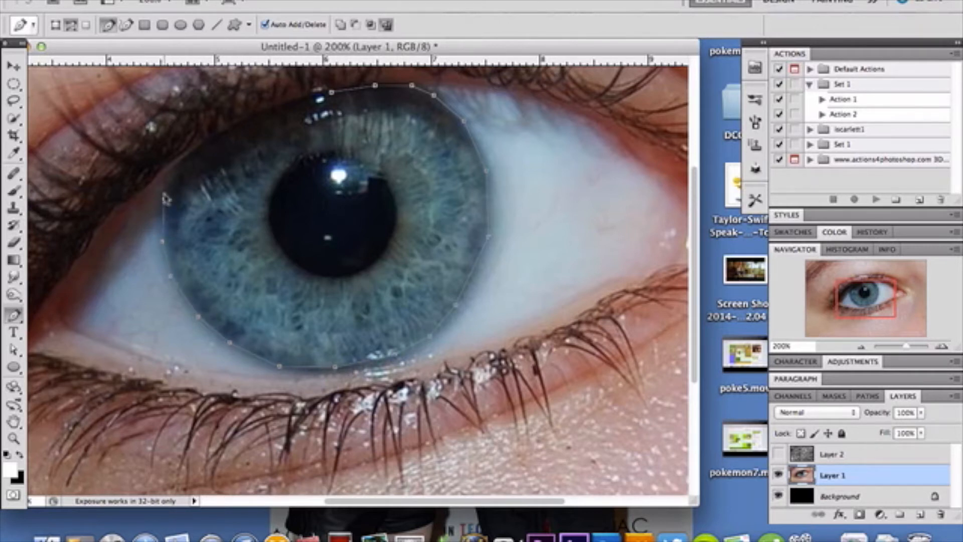
left_click(182, 163)
left_click(213, 136)
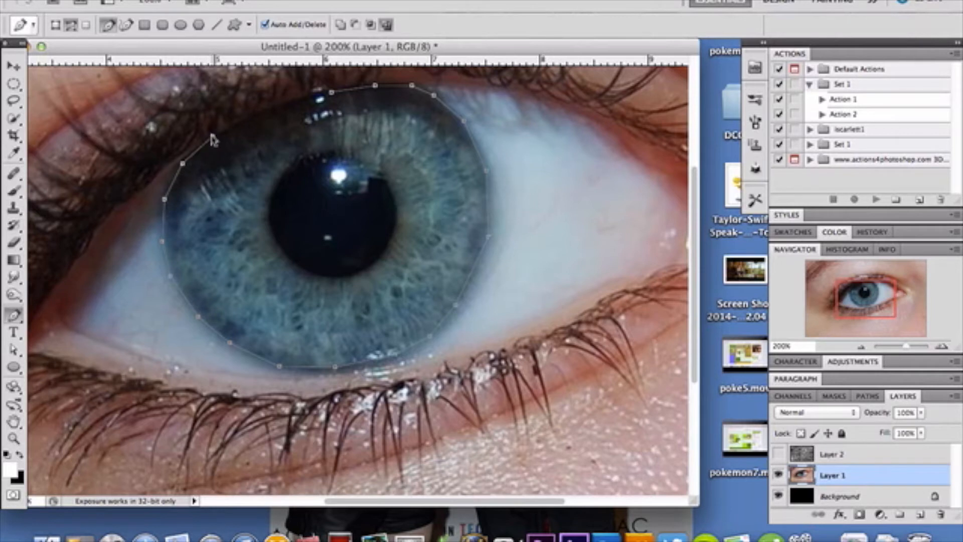
left_click(246, 118)
left_click(291, 98)
left_click(312, 93)
left_click(329, 93)
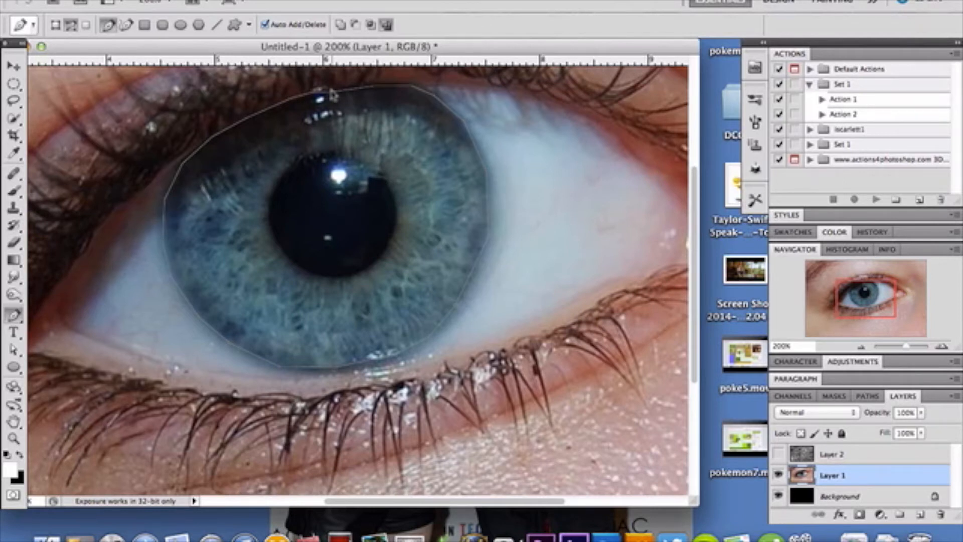
- Convert the iris path into a new anti-aliased selection with 0 px feather and copy it to its own layer
right_click(339, 193)
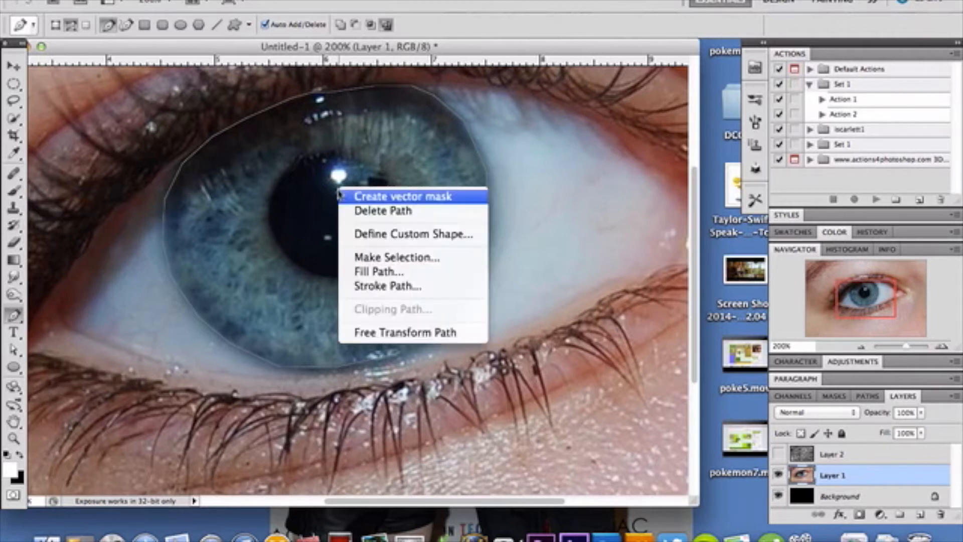
left_click(378, 257)
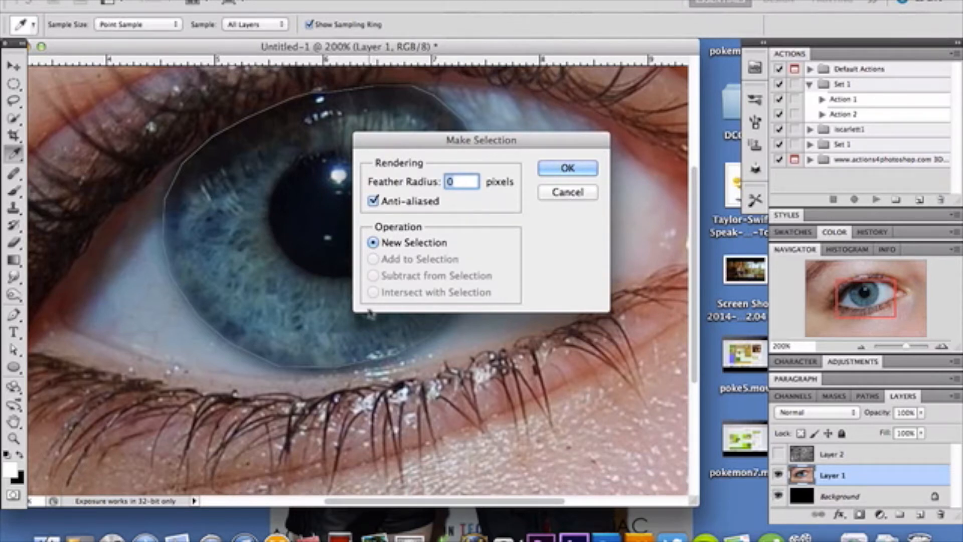
key("Return")
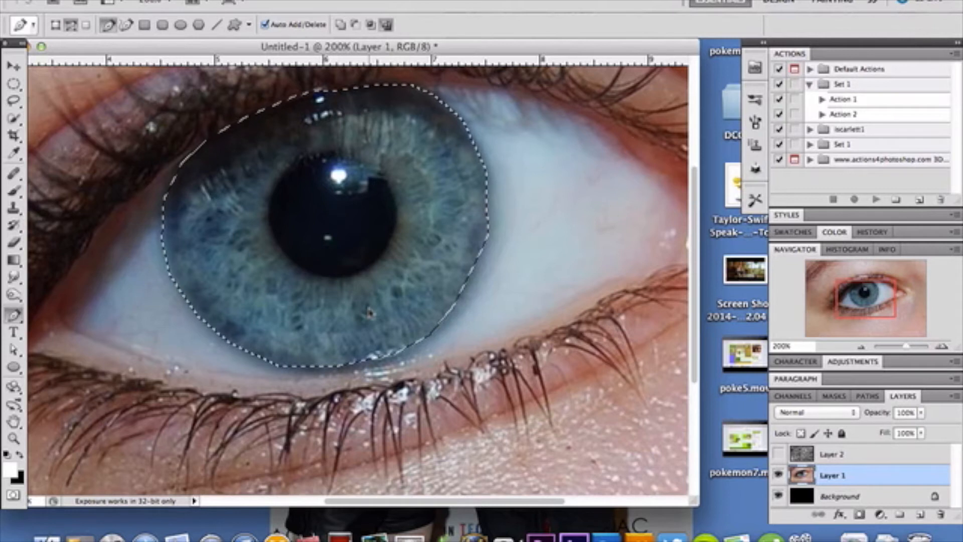
key("super+j")
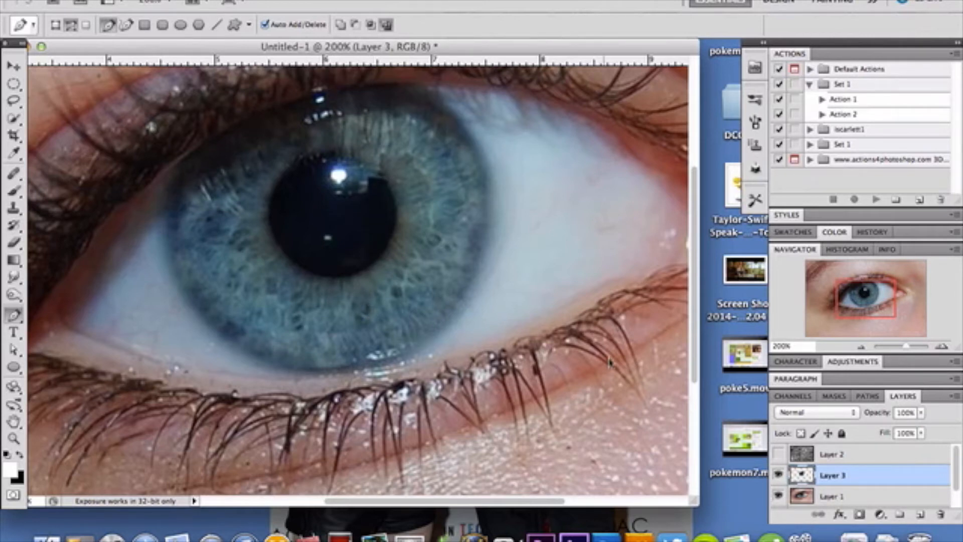
- Recolor the copied iris red with a Hue/Saturation adjustment, setting Hue to +156 and Saturation to +47
left_click(861, 347)
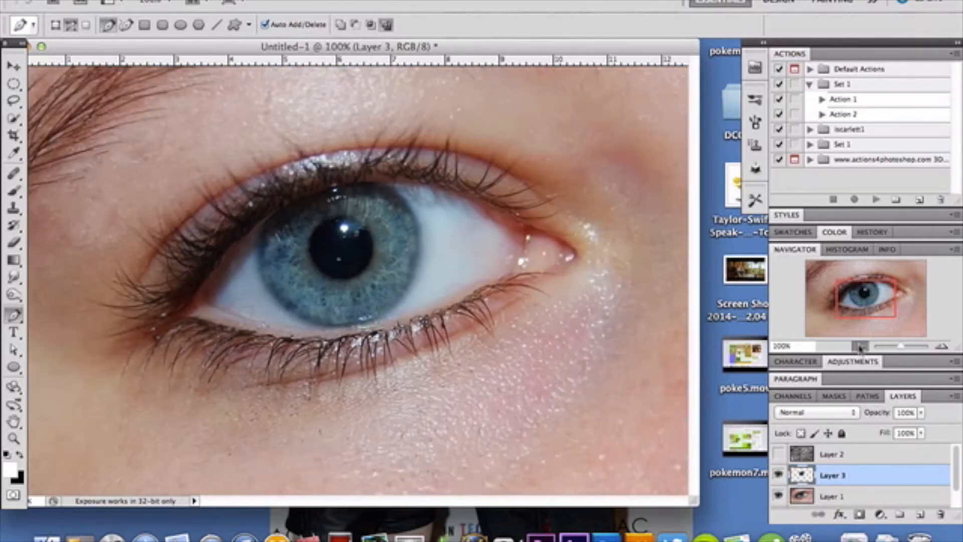
left_click(861, 347)
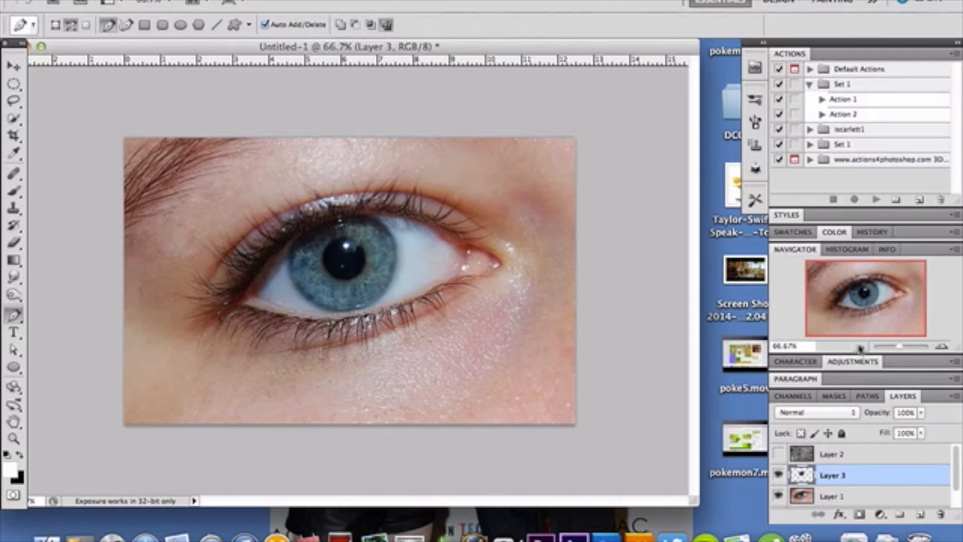
left_click(193, 0)
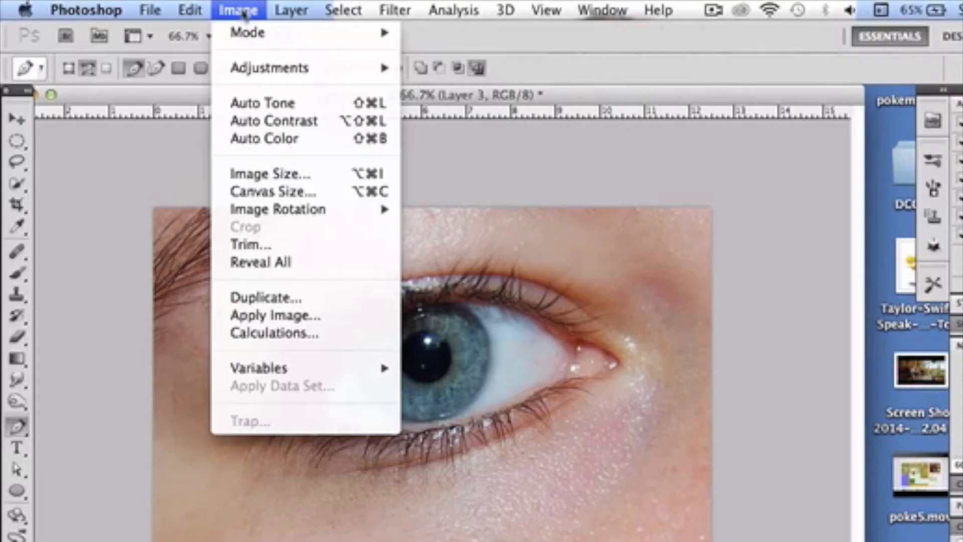
mouse_move(316, 68)
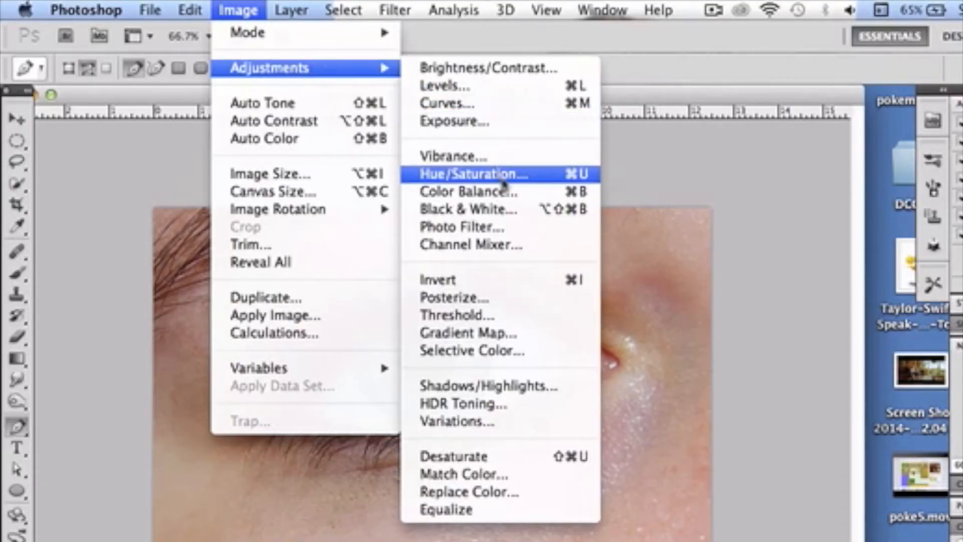
left_click(524, 175)
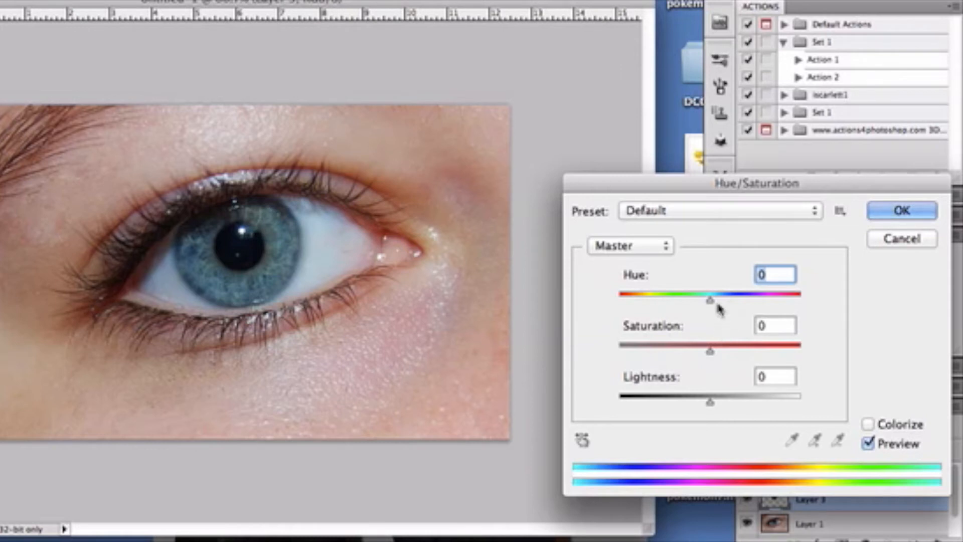
left_click_drag(709, 301, 791, 303)
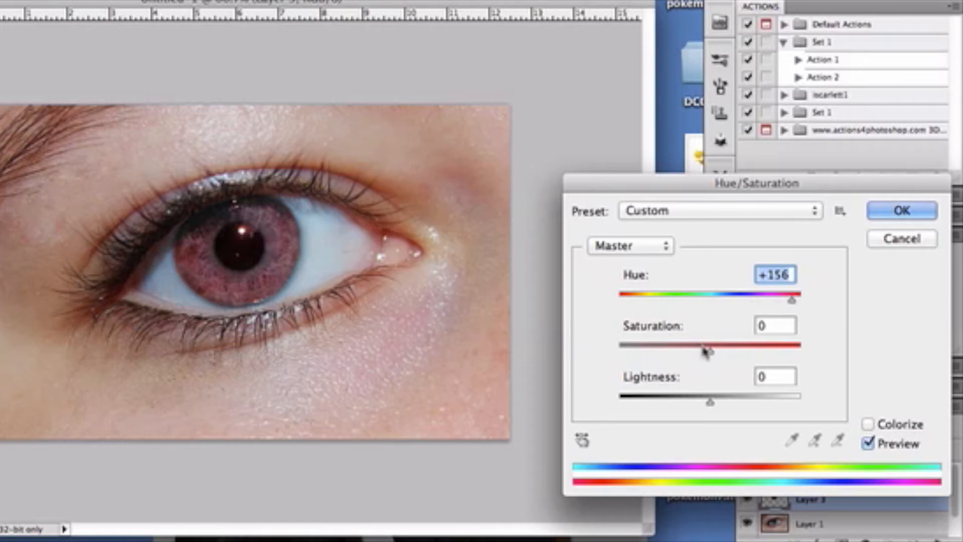
left_click_drag(709, 355, 754, 354)
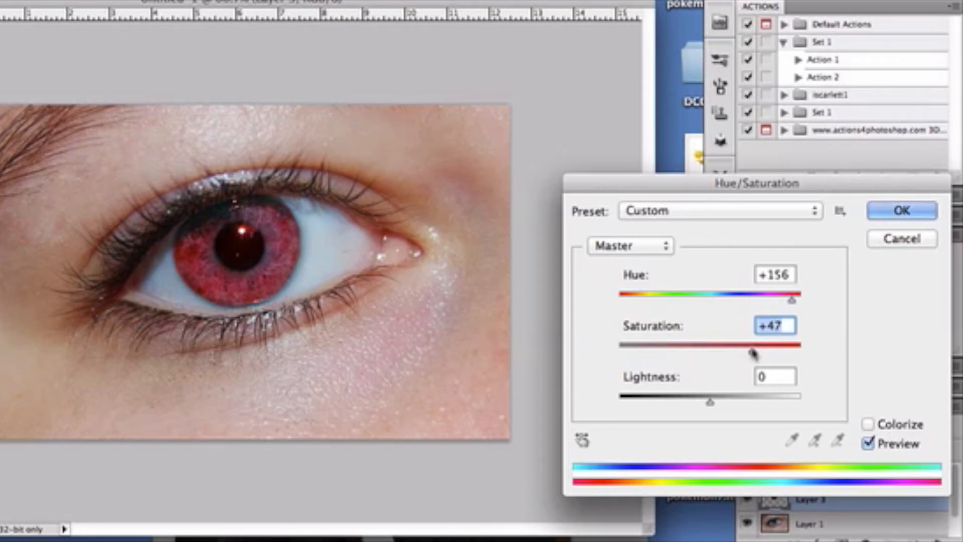
key("Return")
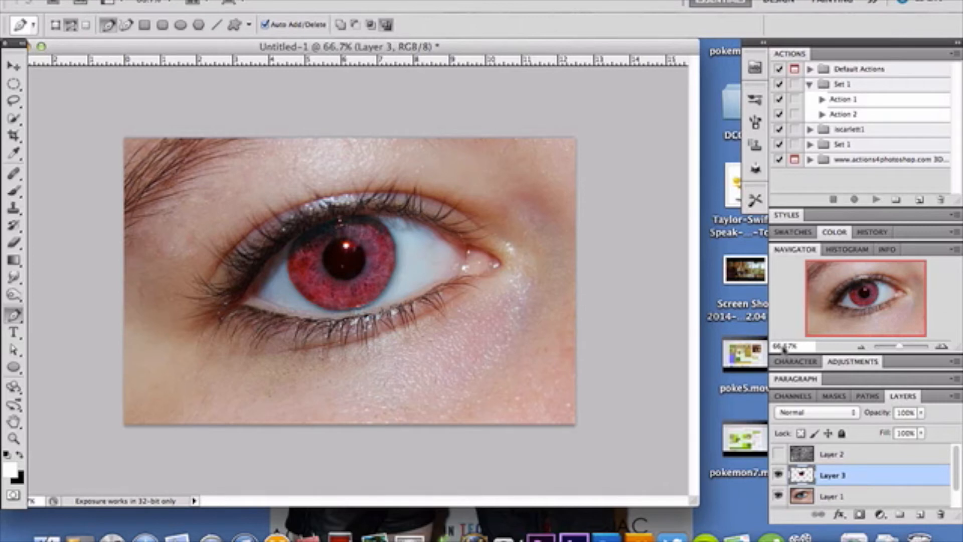
- Duplicate Layer 1 and desaturate the copy to black and white
left_click(872, 497)
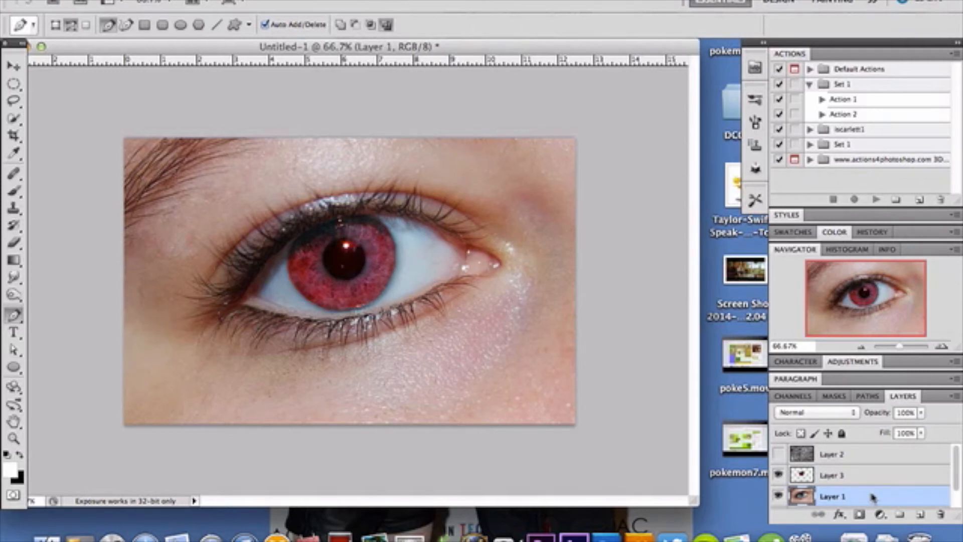
key("super+j")
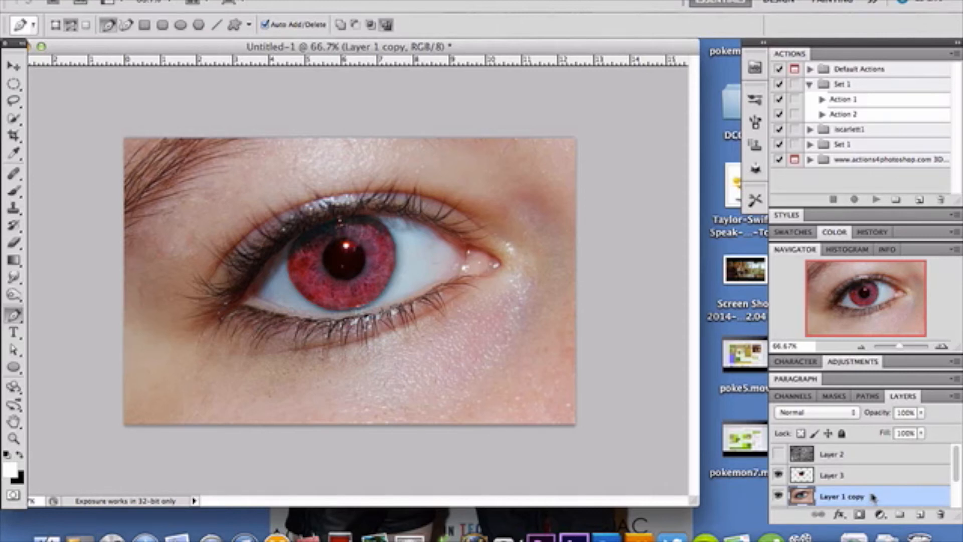
key("shift+super+u")
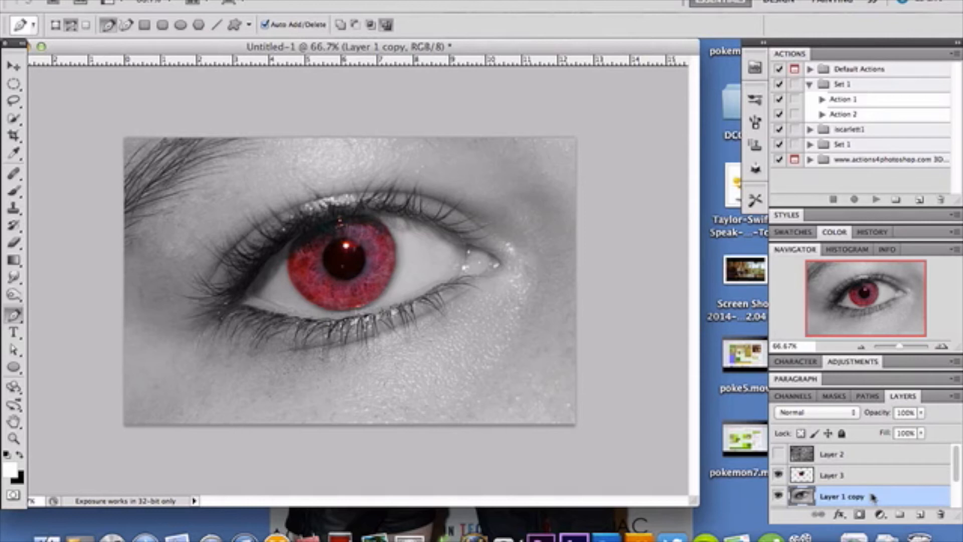
- Make the texture on Layer 2 visible and select that layer
left_click(779, 454)
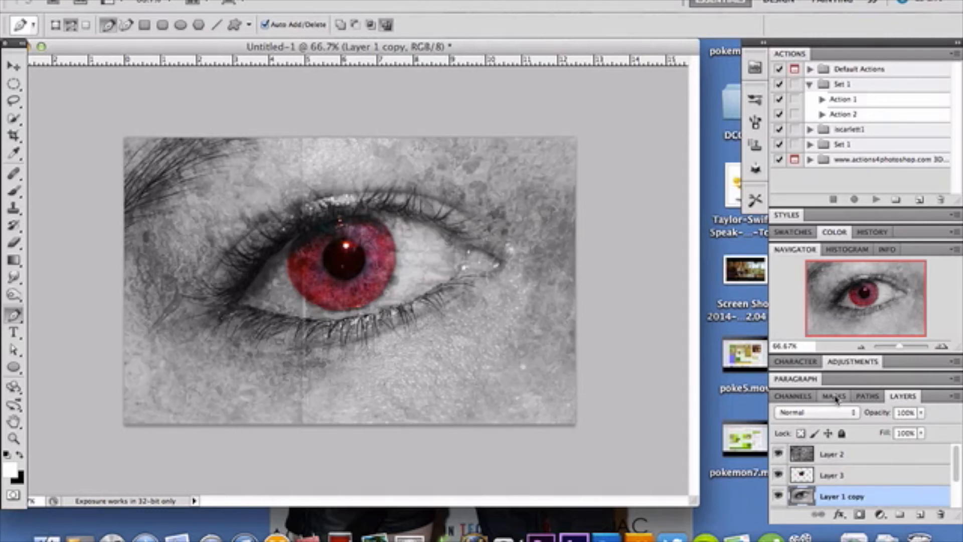
left_click(828, 411)
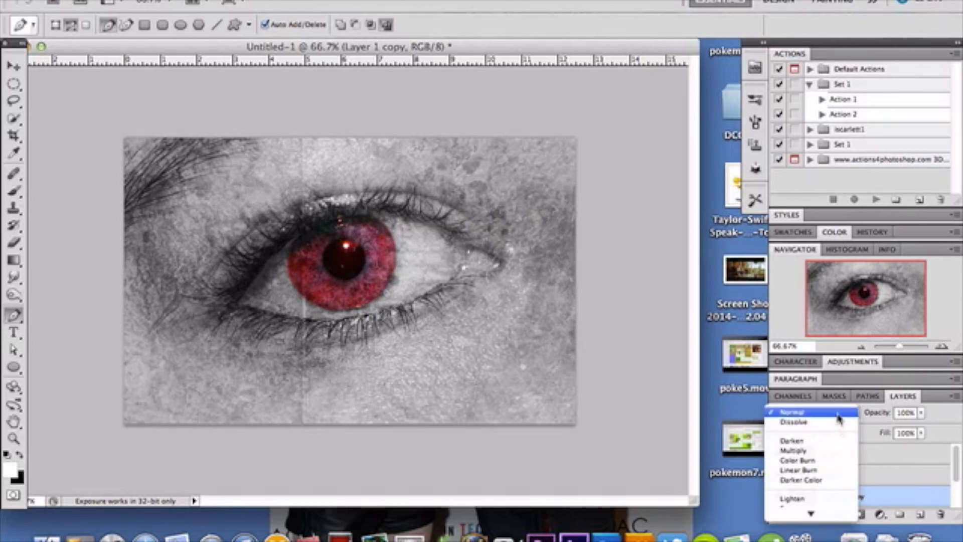
left_click(838, 413)
left_click(864, 456)
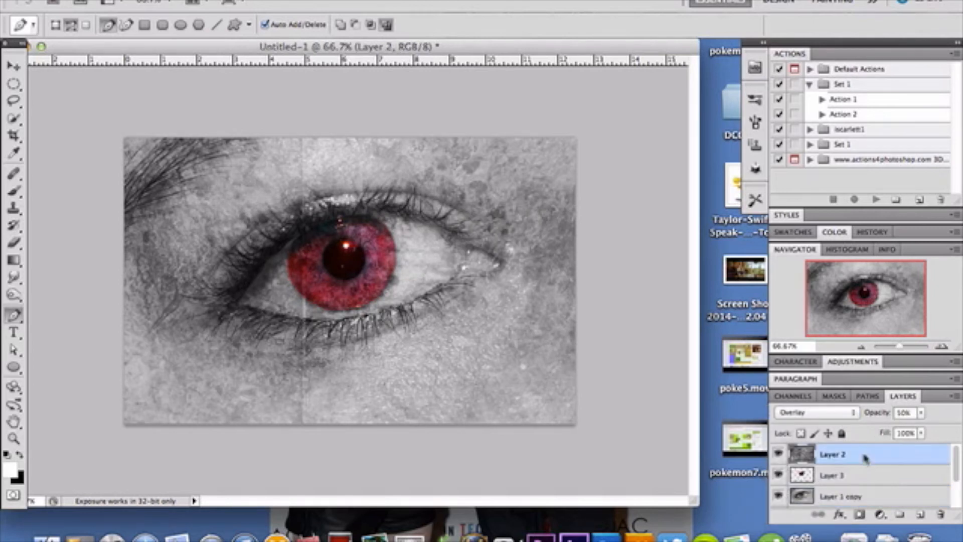
- Set Layer 2's blend mode to Normal and raise its opacity to 100%
left_click(848, 415)
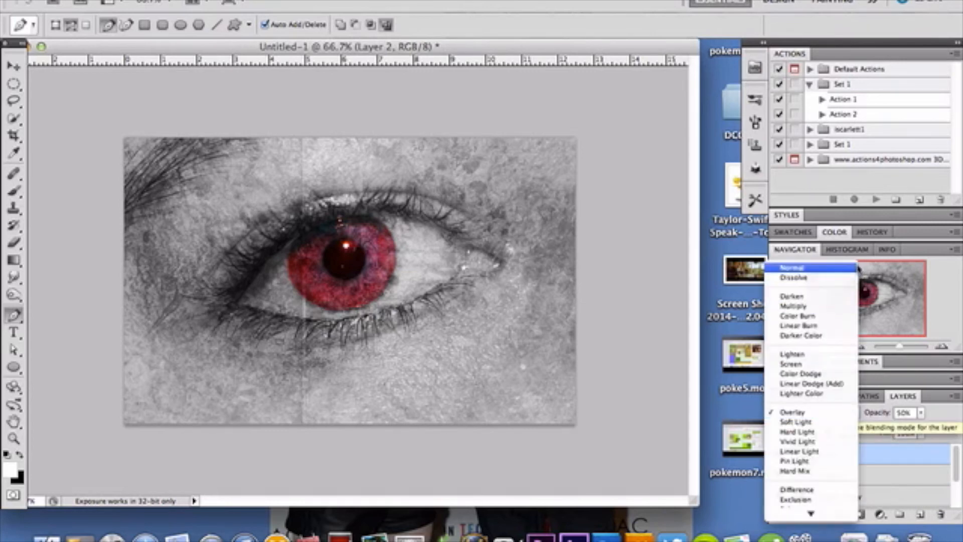
left_click(802, 268)
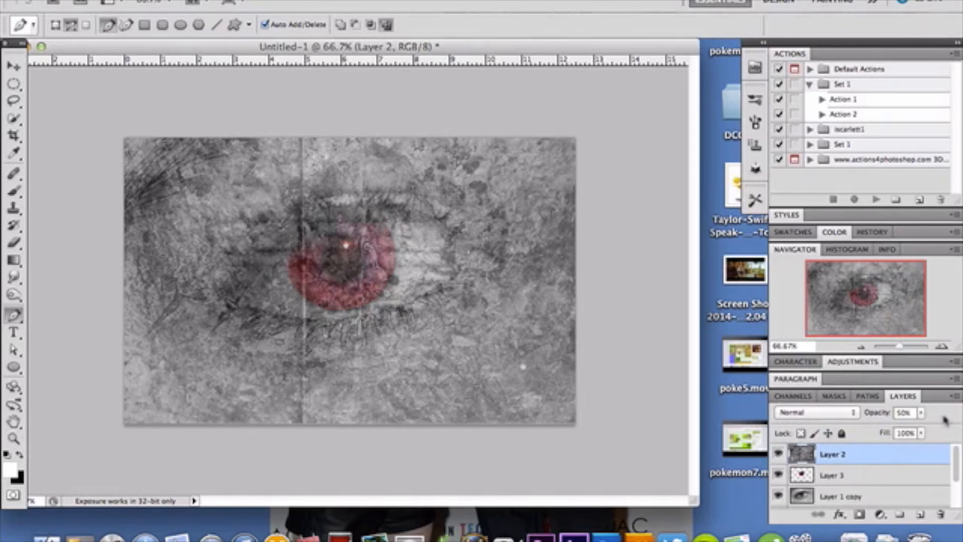
left_click(921, 412)
left_click_drag(927, 432, 949, 428)
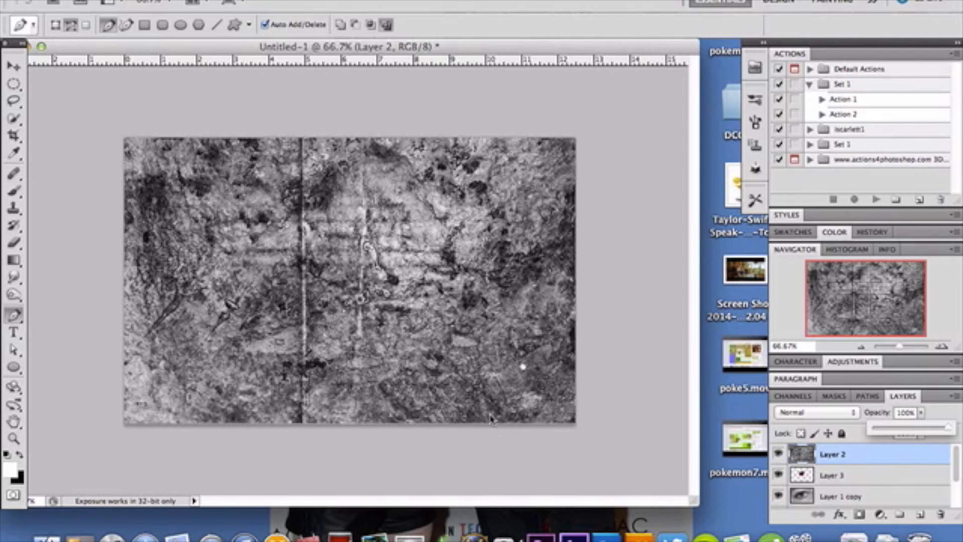
- Set Layer 2's opacity to 50% and its blend mode to Overlay
left_click(911, 427)
left_click(850, 414)
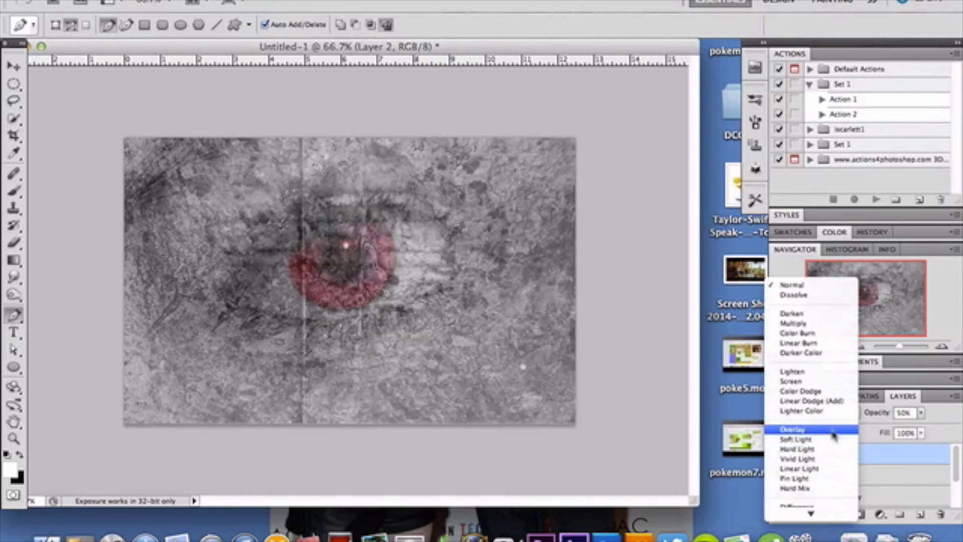
left_click(833, 430)
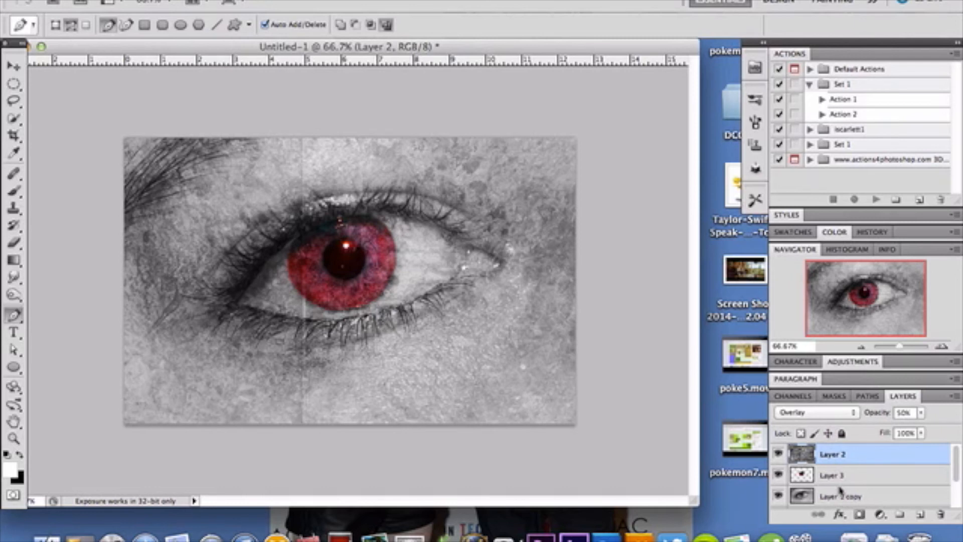
- Add a Brightness/Contrast adjustment layer above Layer 2 and set its Brightness to -48
left_click(880, 515)
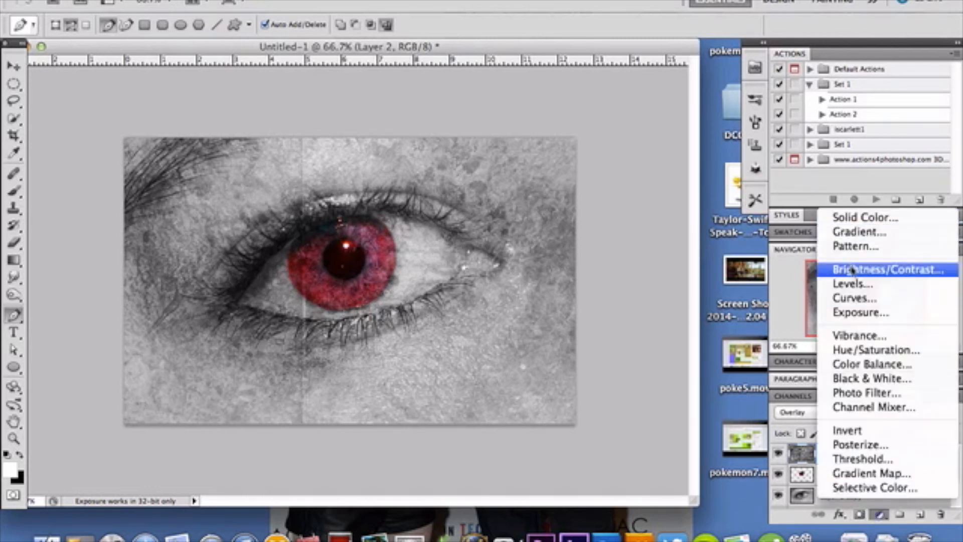
left_click(854, 271)
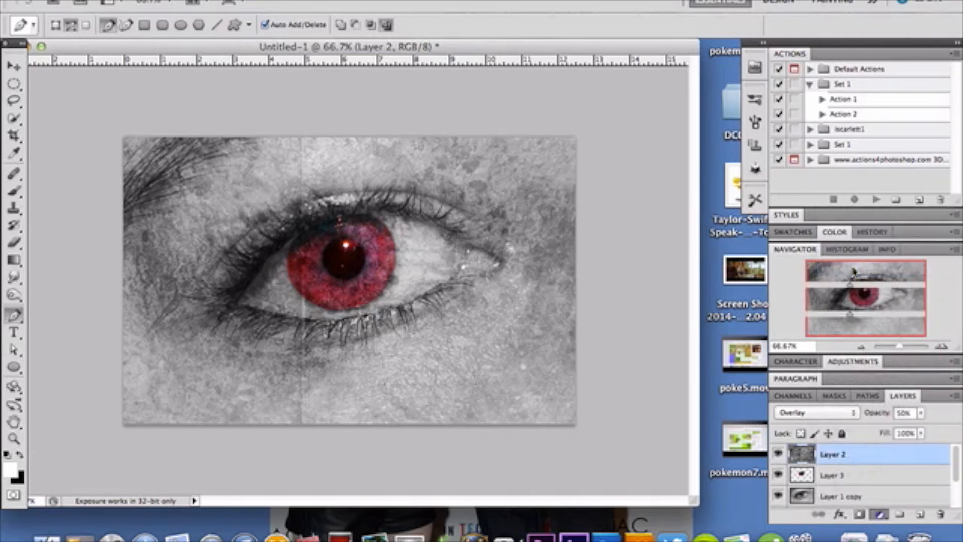
left_click_drag(851, 289, 826, 290)
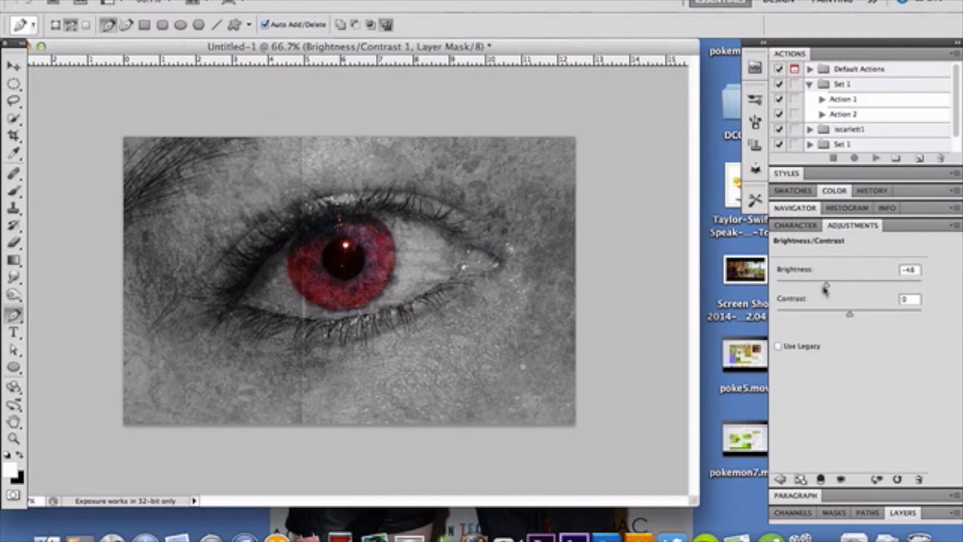
- Set the Brightness/Contrast adjustment layer's Brightness to -42 and its Contrast to 35
left_click_drag(826, 284, 811, 286)
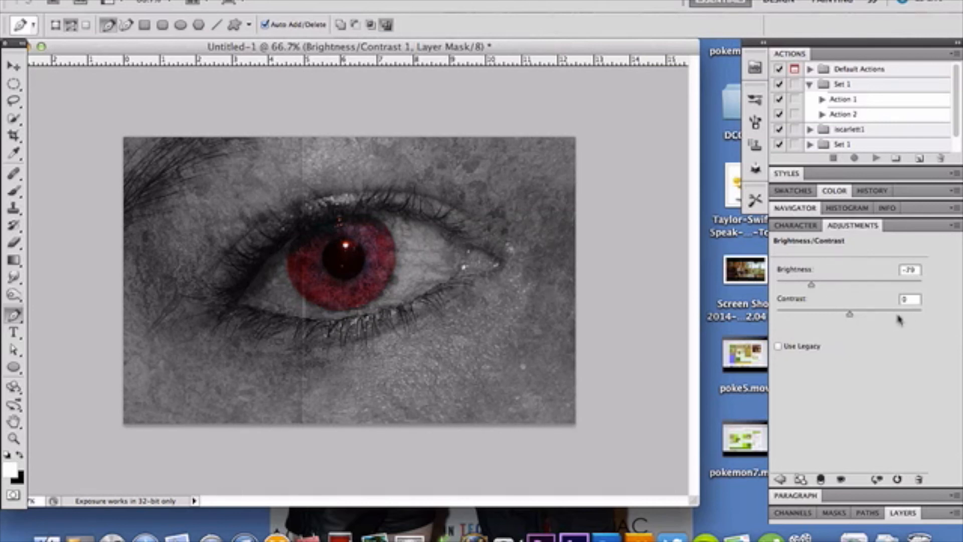
left_click_drag(812, 286, 830, 287)
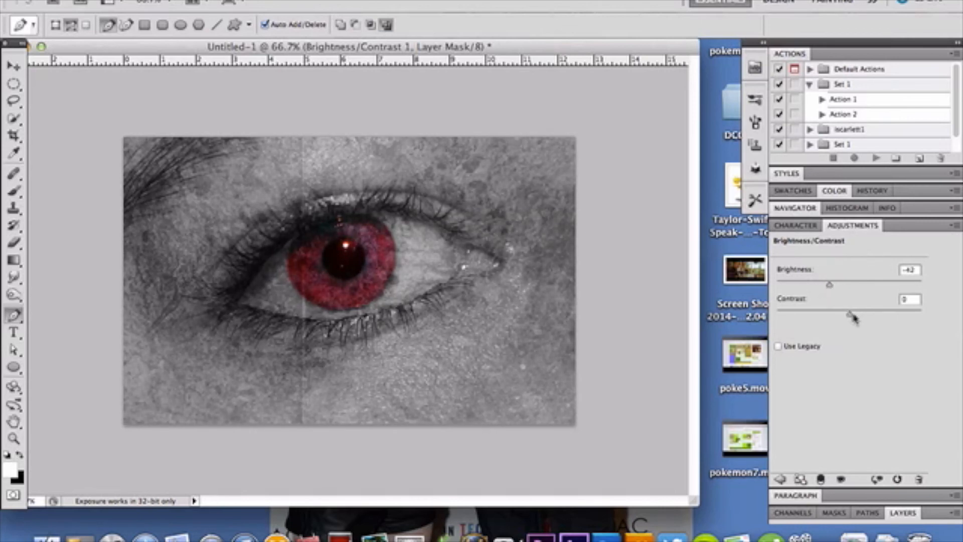
left_click_drag(850, 313, 875, 315)
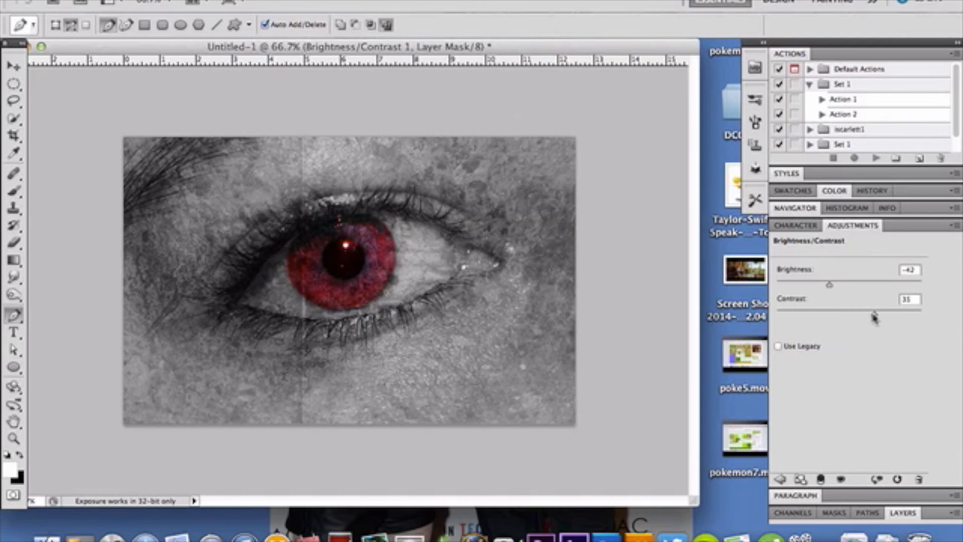
- Apply a Hue/Saturation adjustment to the iris on Layer 3 with Hue +4 and Saturation +3
left_click(898, 513)
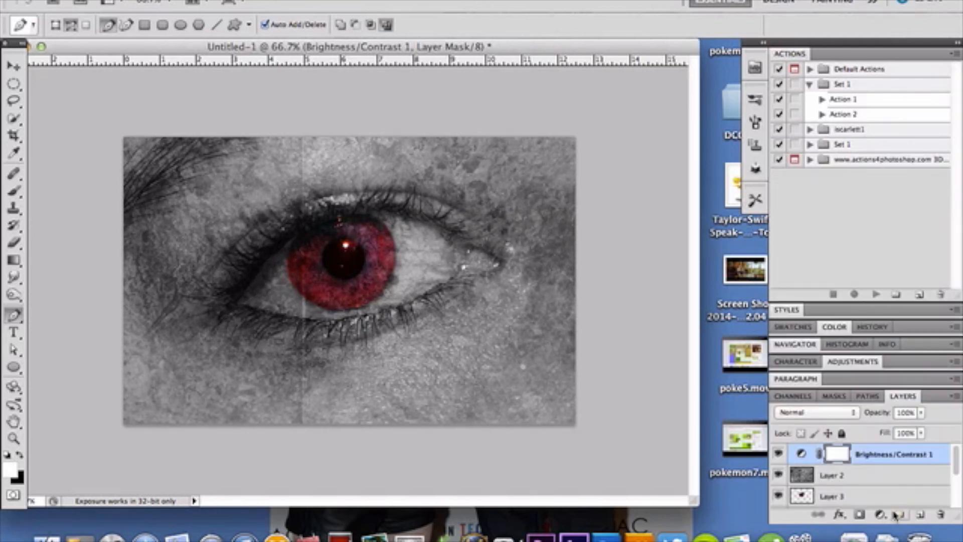
left_click(847, 498)
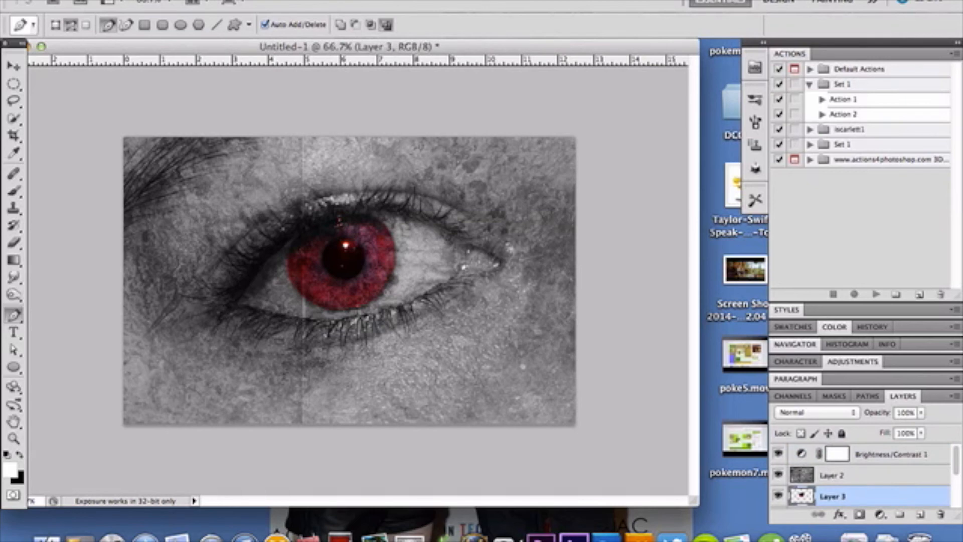
left_click(183, 2)
mouse_move(244, 29)
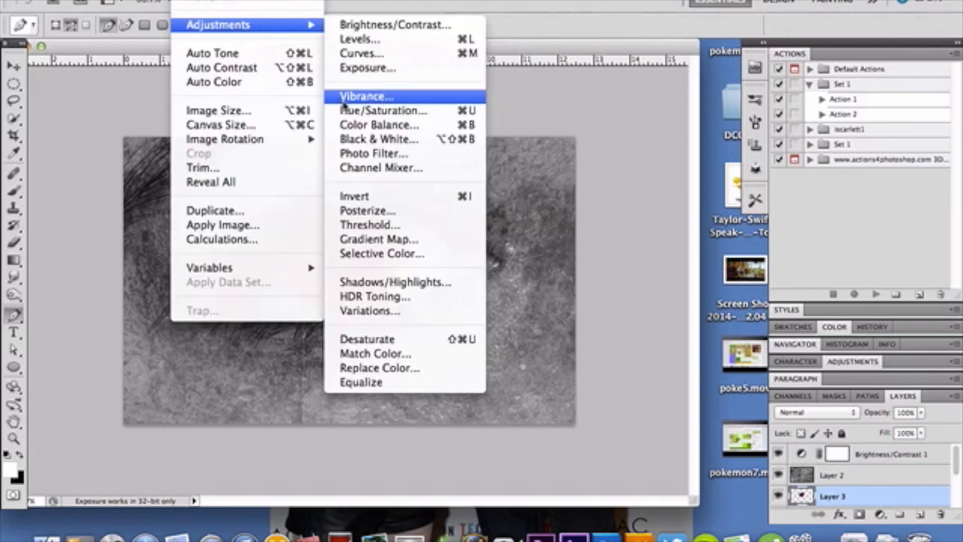
left_click(349, 112)
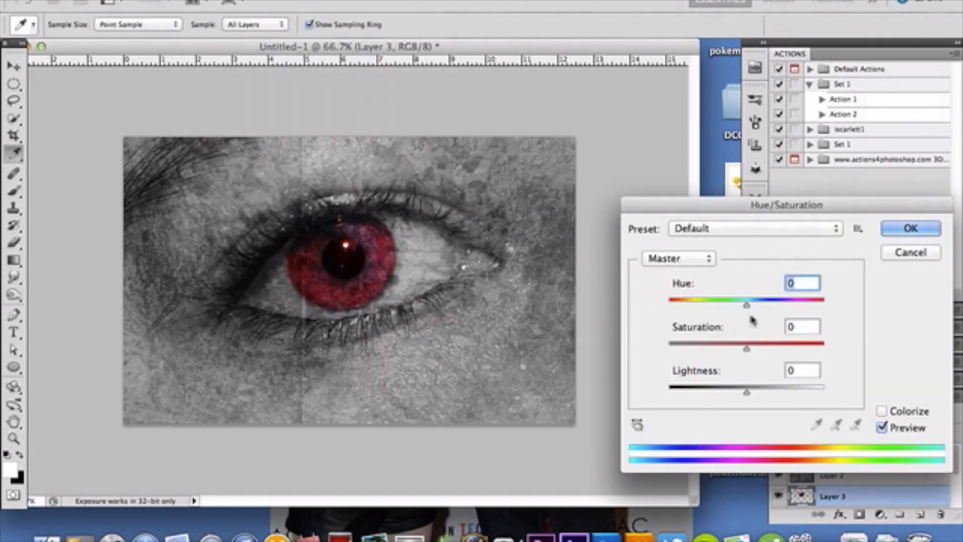
mouse_move(747, 307)
left_mouse_down()
mouse_move(759, 309)
mouse_move(749, 307)
left_mouse_up()
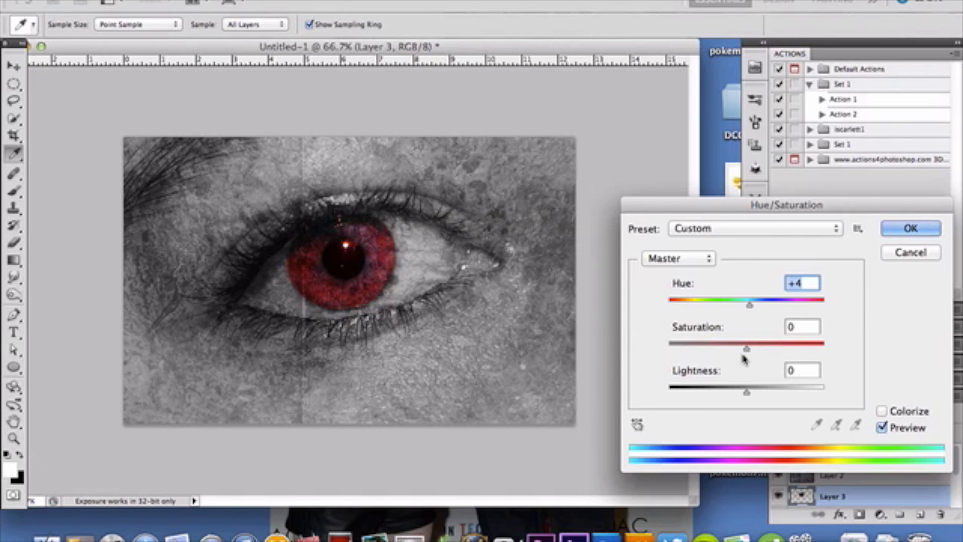
mouse_move(747, 347)
left_mouse_down()
mouse_move(765, 351)
mouse_move(712, 346)
mouse_move(750, 345)
left_mouse_up()
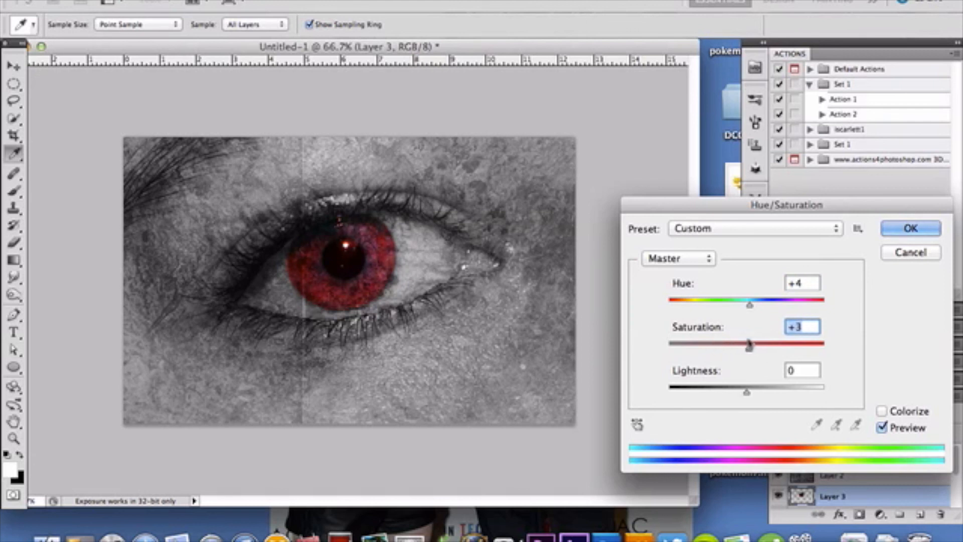
left_click(903, 228)
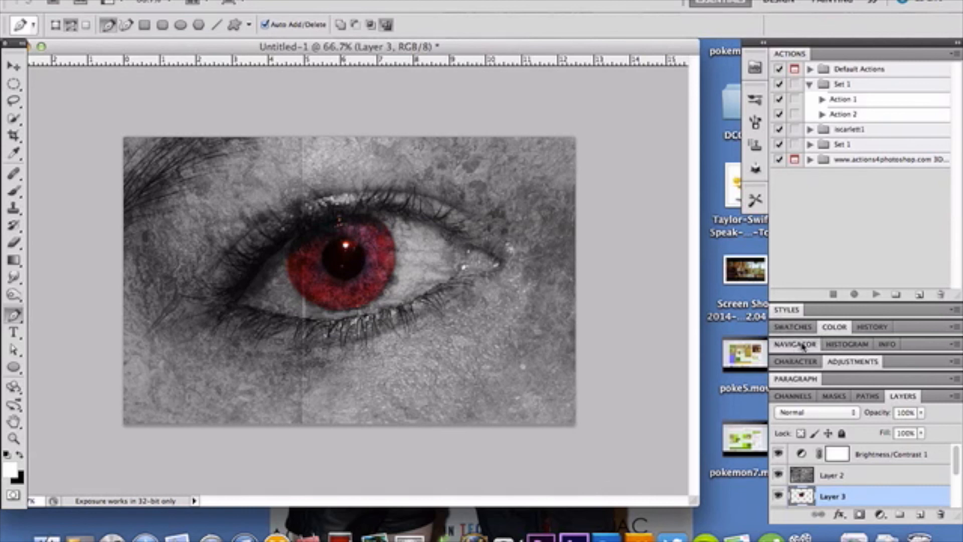
- Zoom out to 33.33% to review the finished eye image as a whole
left_click(803, 345)
left_click(860, 347)
left_click(861, 347)
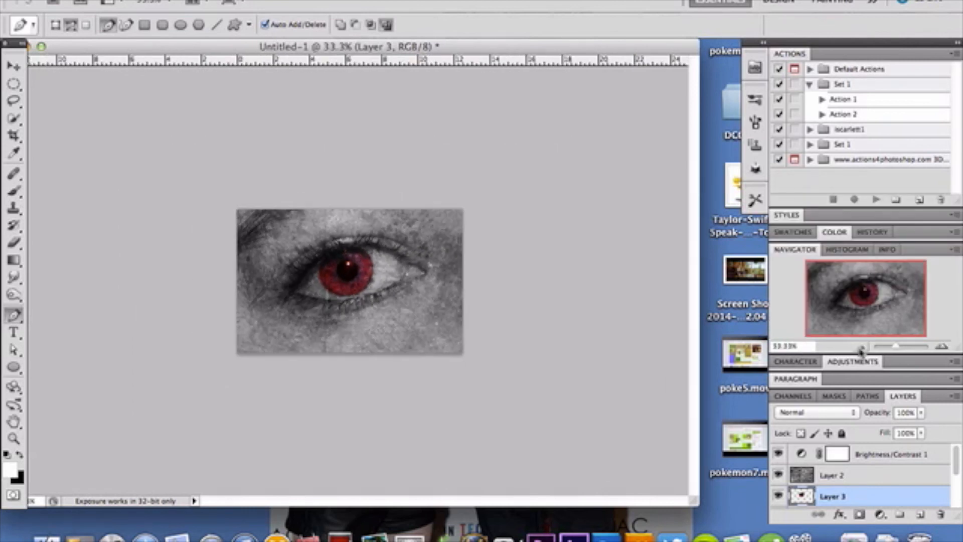